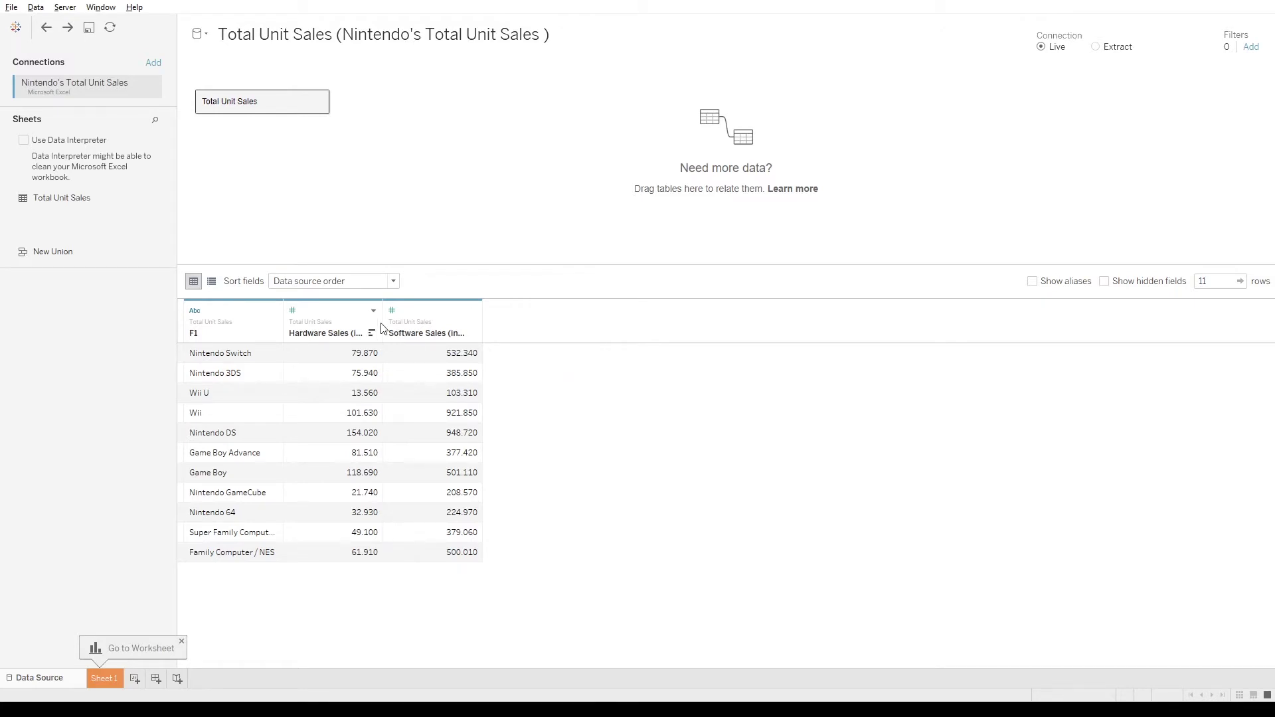
Widen the Hardware Sales and Software Sales columns to show their full headings, and rename column F1 to Product.
drag(383, 322, 434, 322)
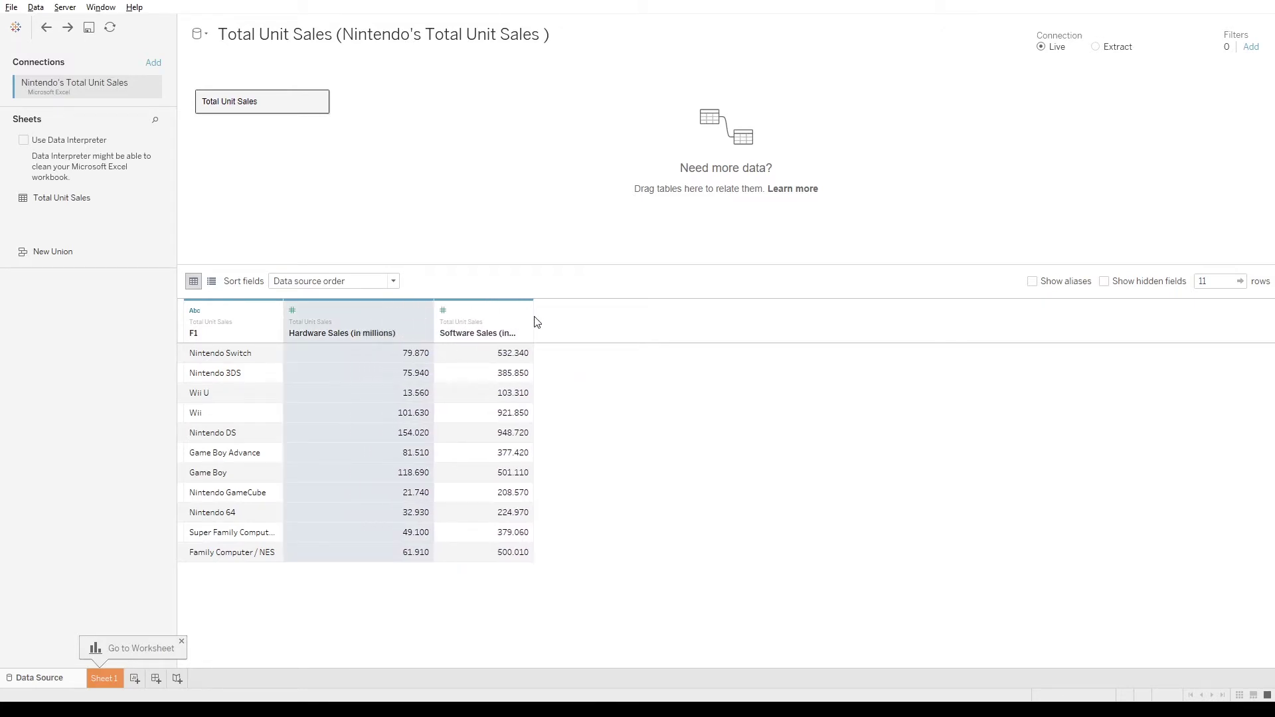
drag(533, 316, 595, 325)
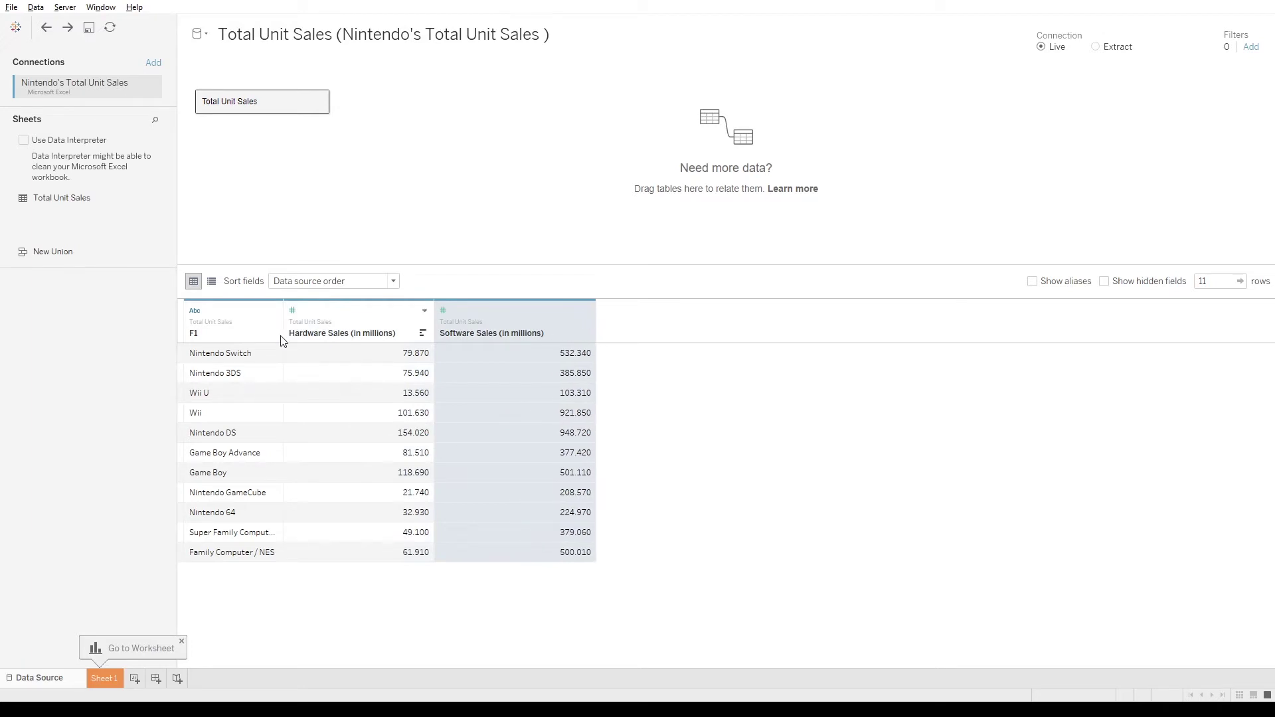
double_click(195, 333)
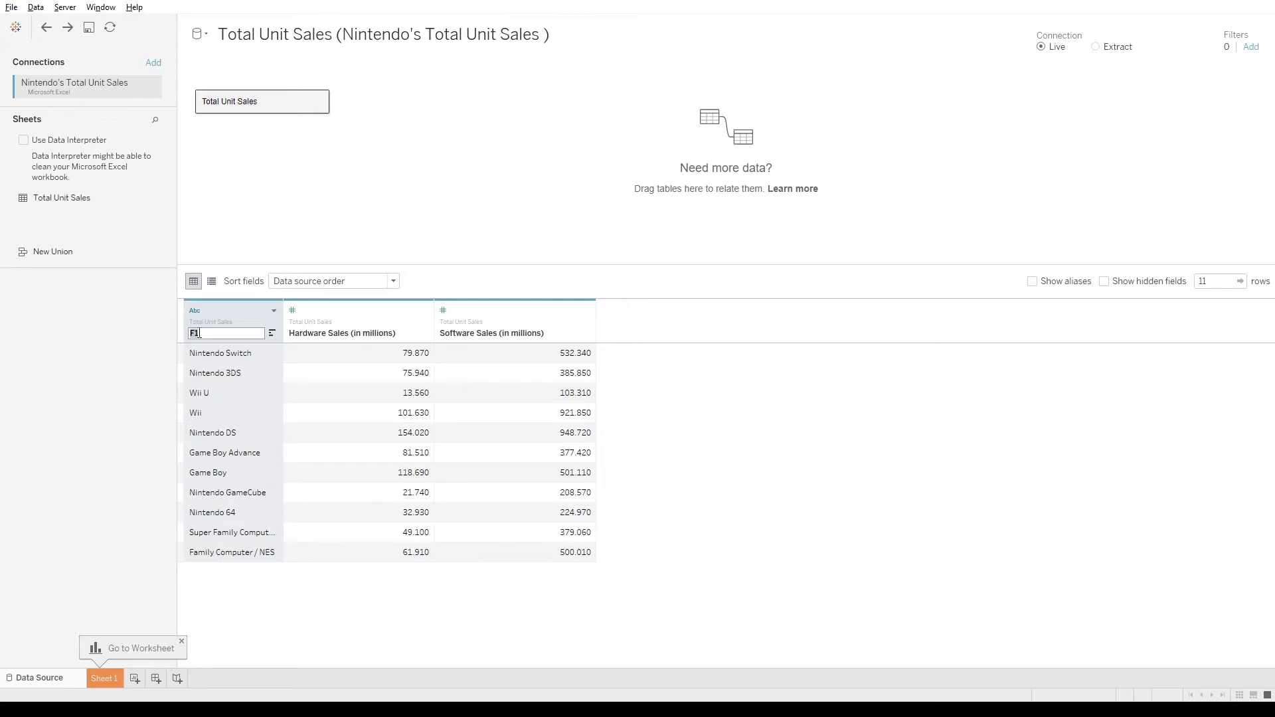
text(Product)
click(630, 373)
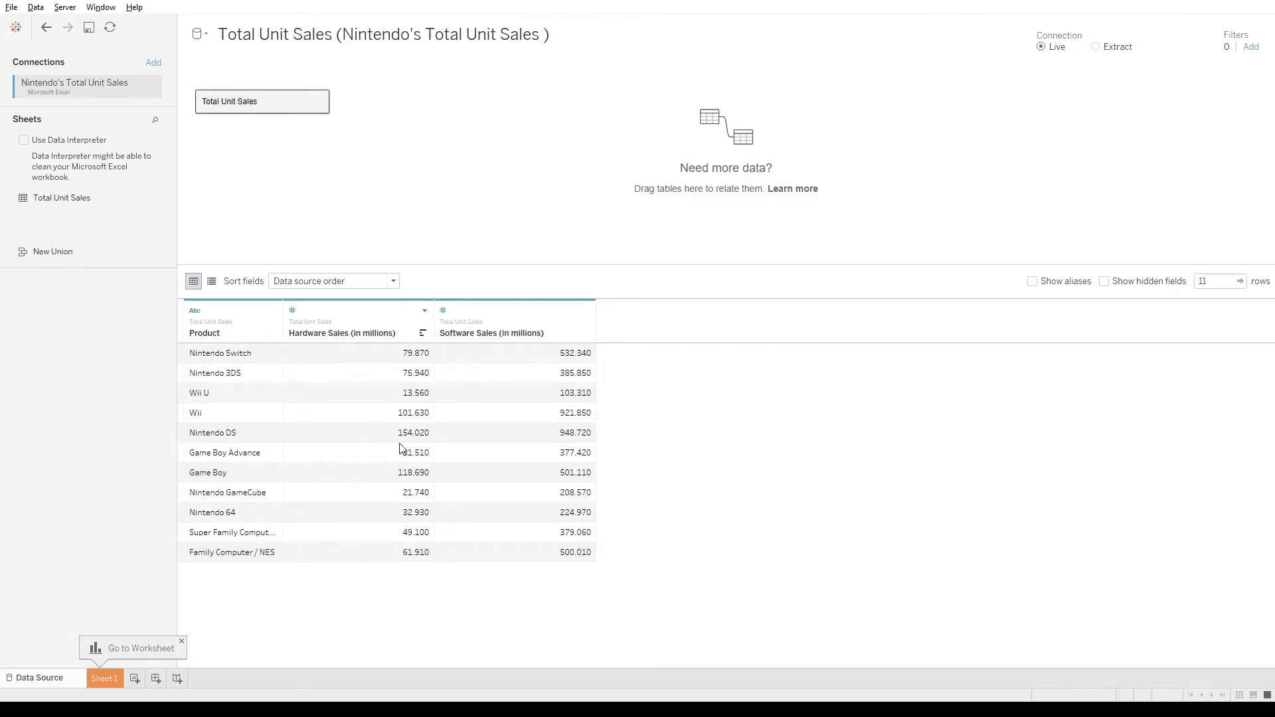
Sort the data source rows by Hardware Sales (in millions), first in ascending and finally in descending order.
click(422, 333)
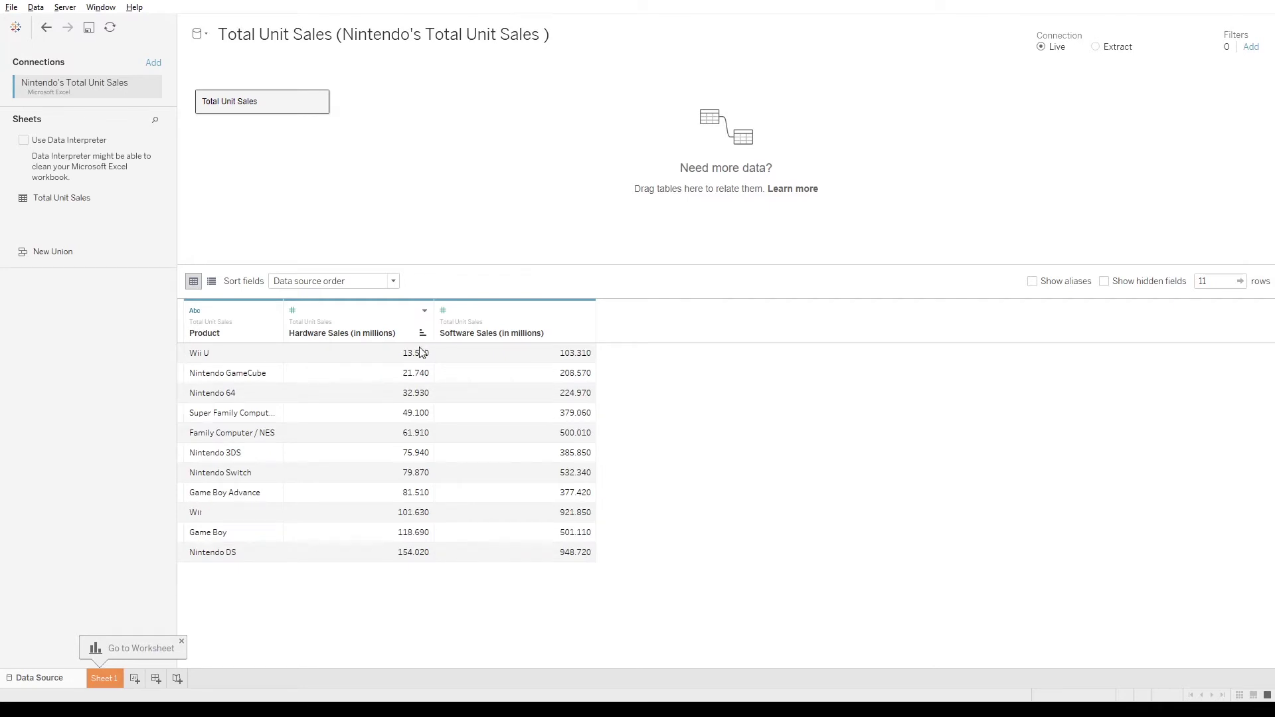
click(423, 334)
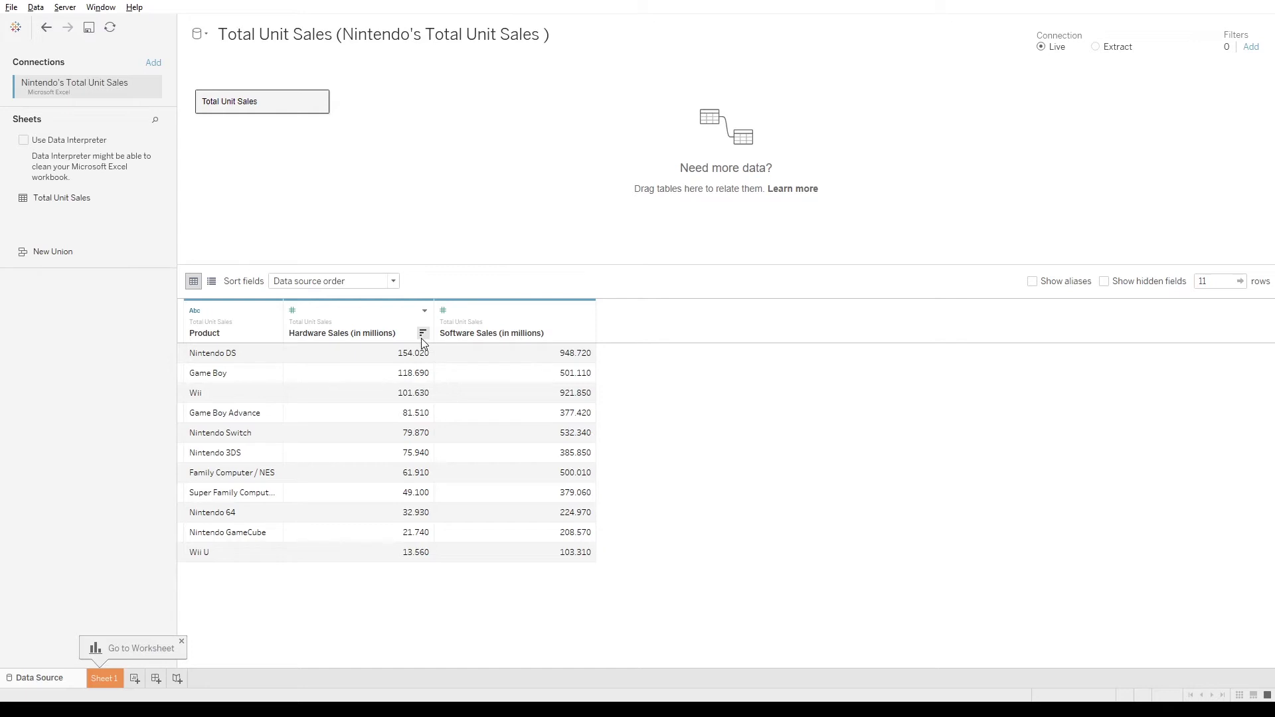
key(alt+Tab)
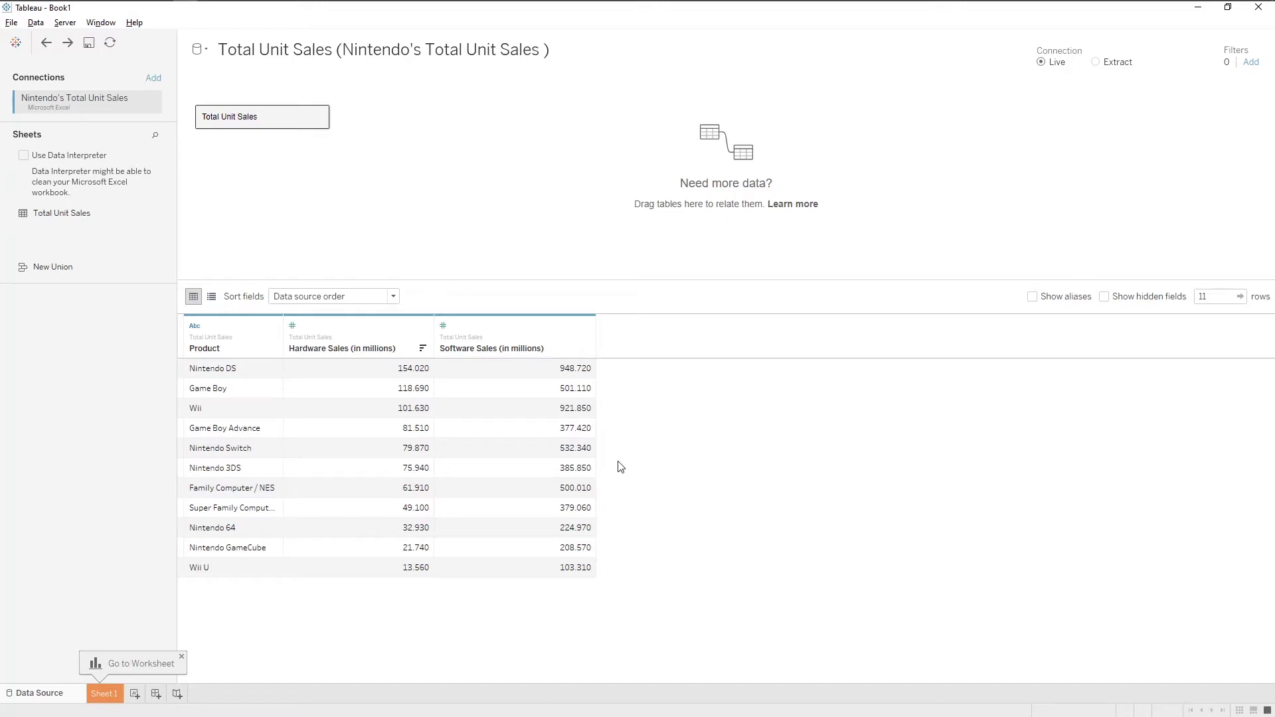
Try the Number (whole) data type on Software Sales (in millions), and restore it to Number (decimal).
click(443, 326)
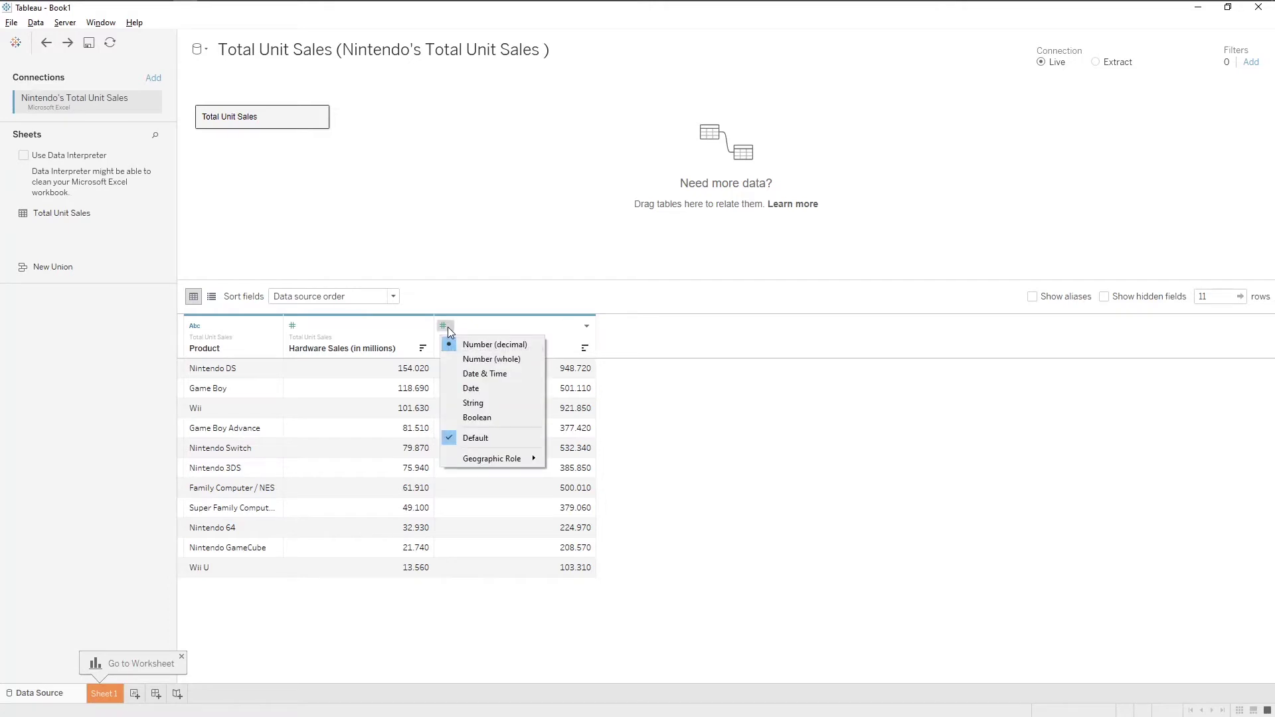
click(515, 362)
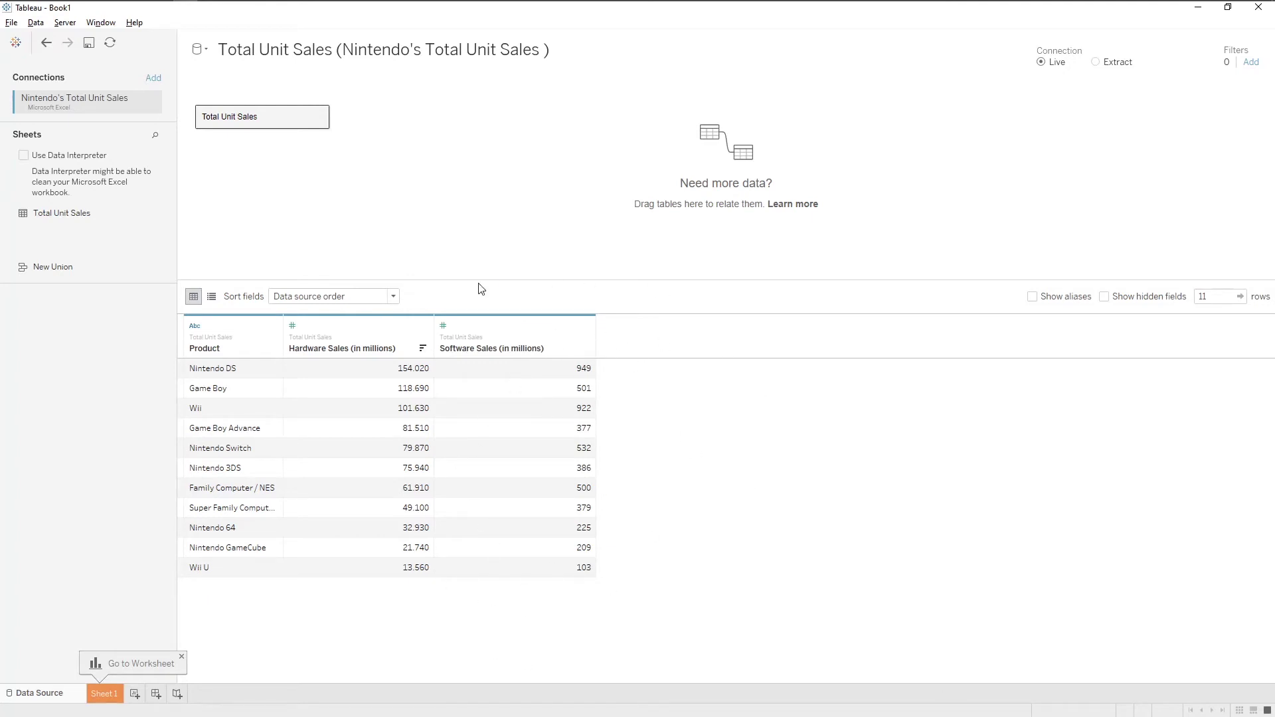
click(445, 328)
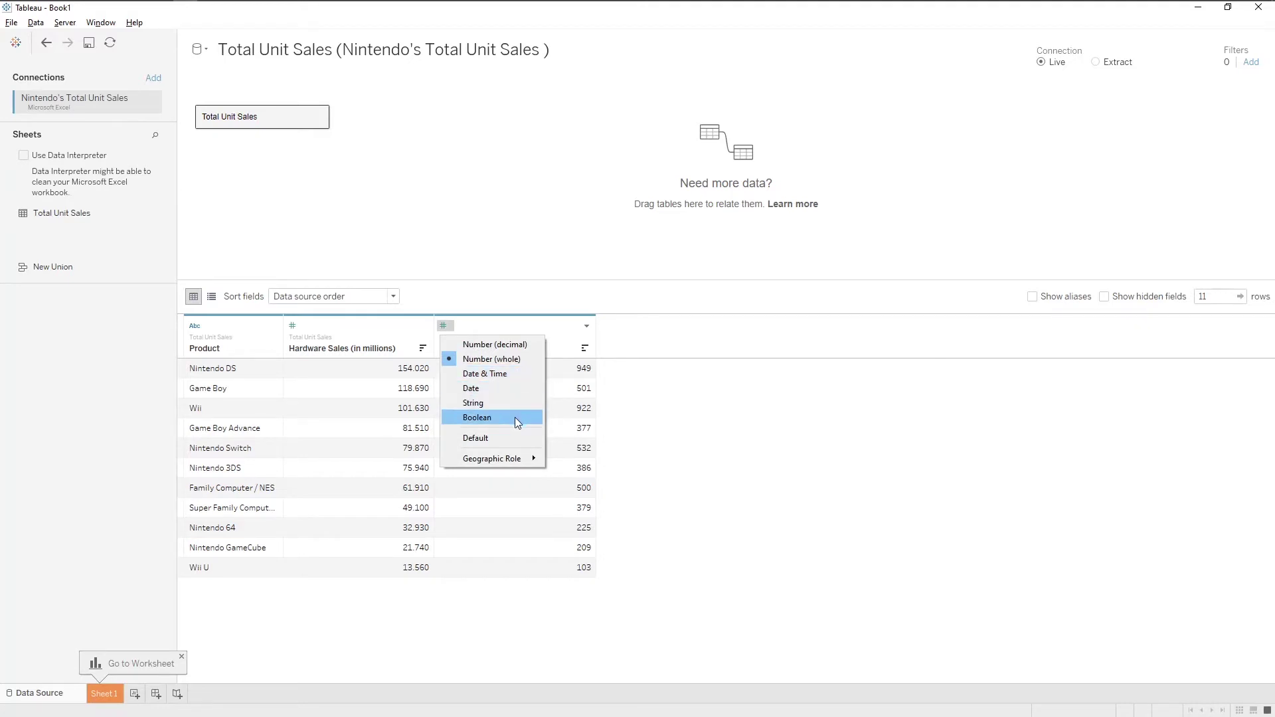
mouse_move(489, 458)
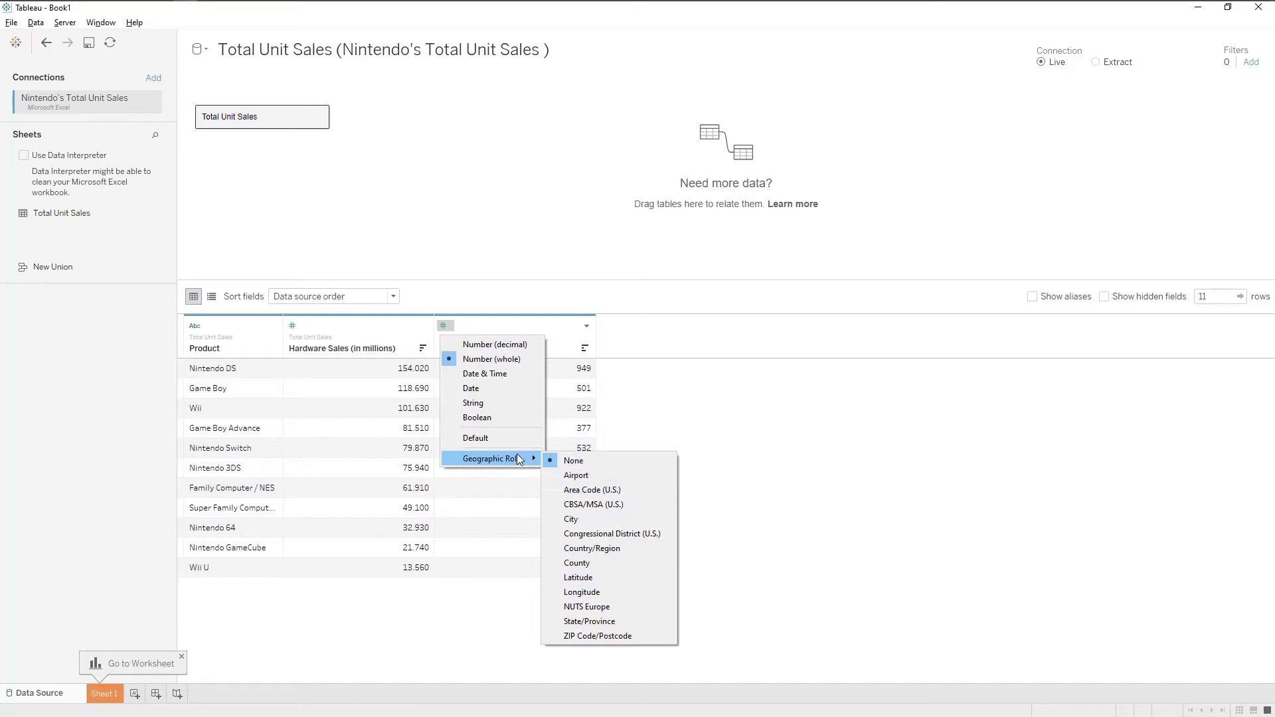
click(503, 350)
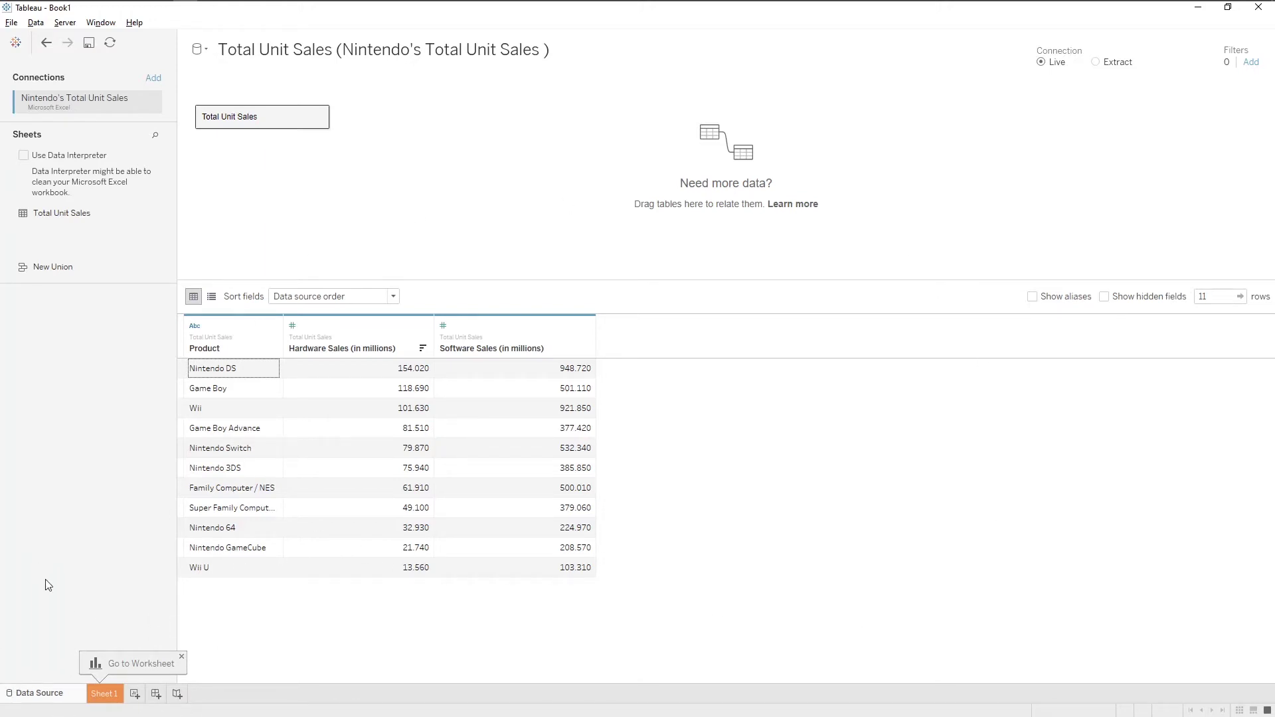
Open the Sheet 1 worksheet and rename it Total Unit Sales.
click(104, 694)
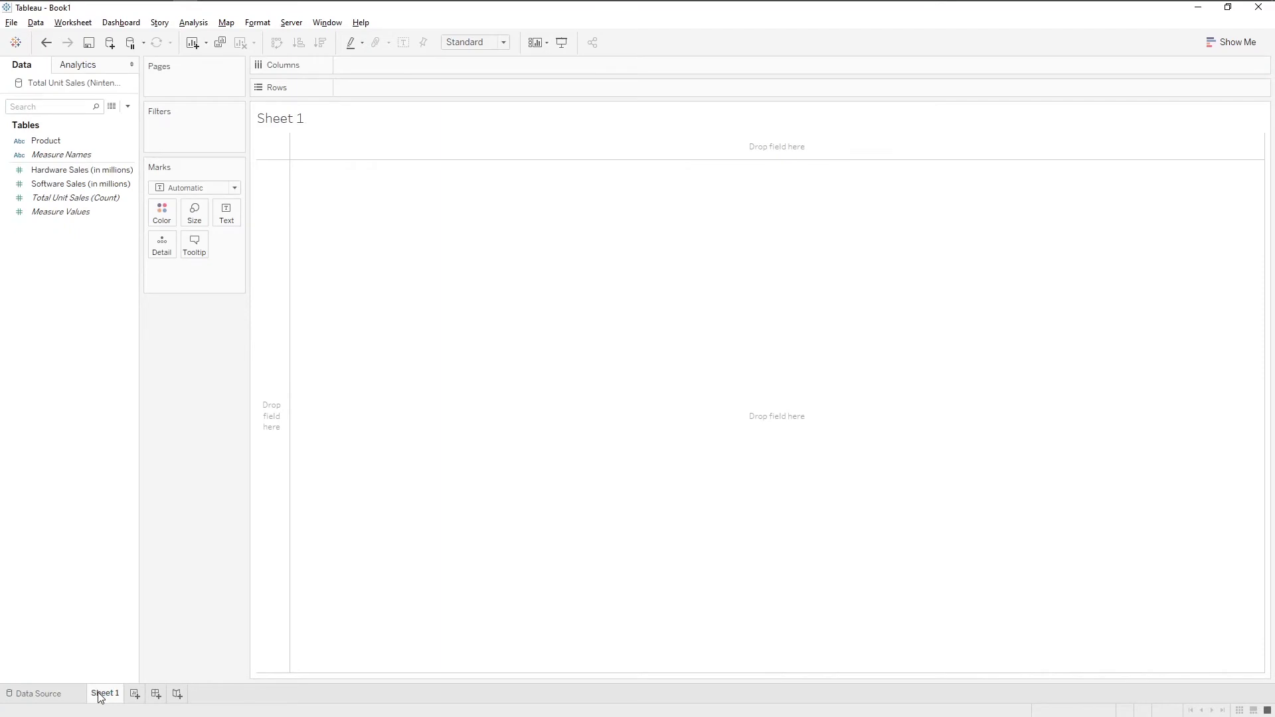
double_click(100, 694)
text(Total Unit Sales)
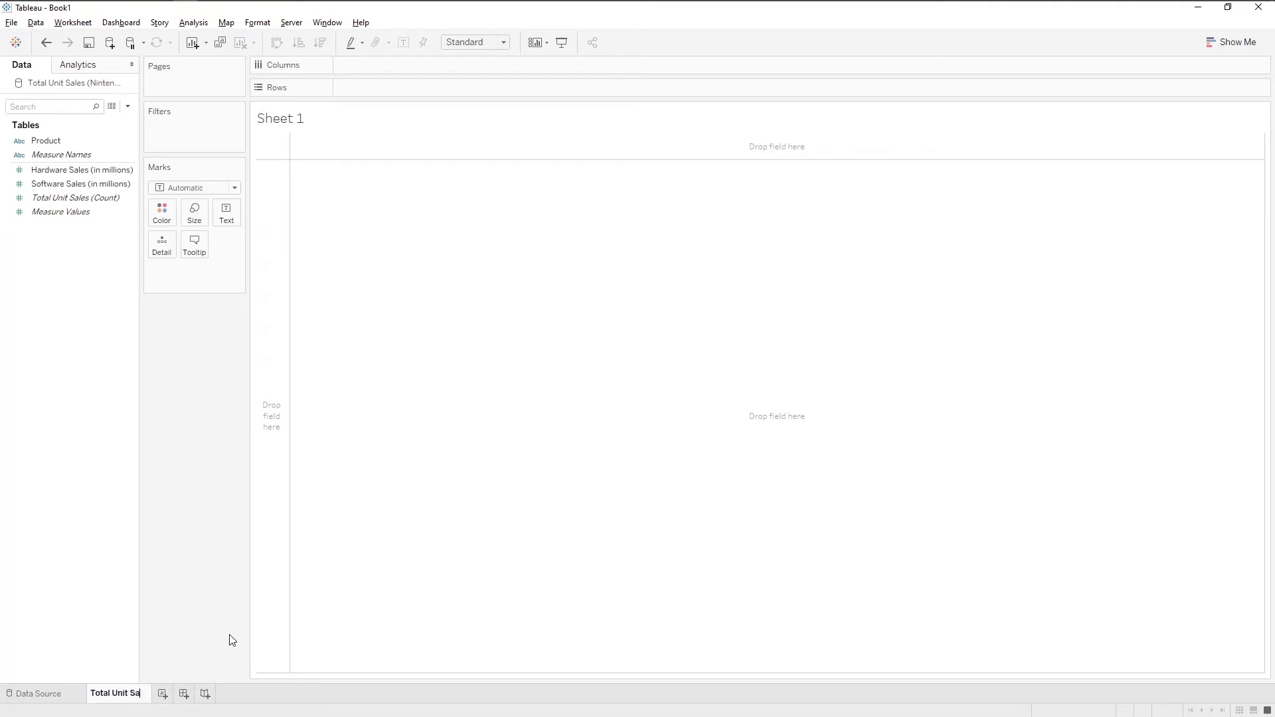
key(Return)
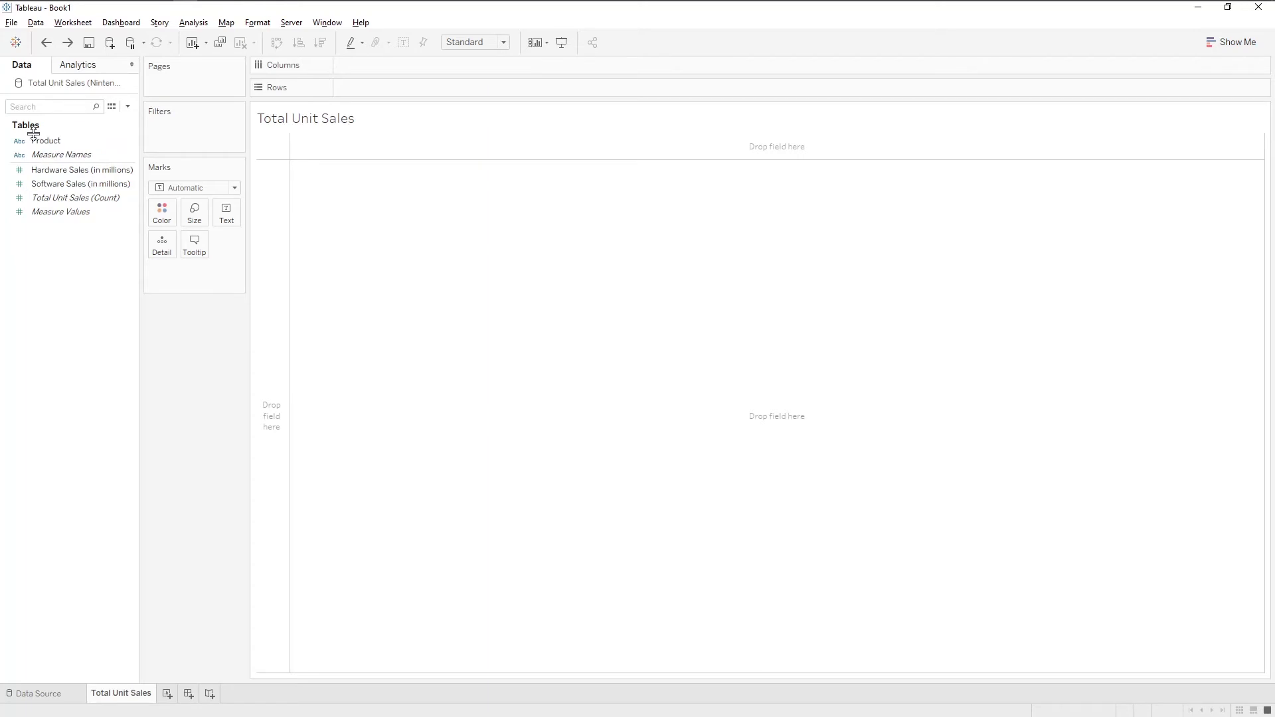
Build a text table with Product as rows and Hardware Sales and Software Sales (in millions) as values.
click(106, 140)
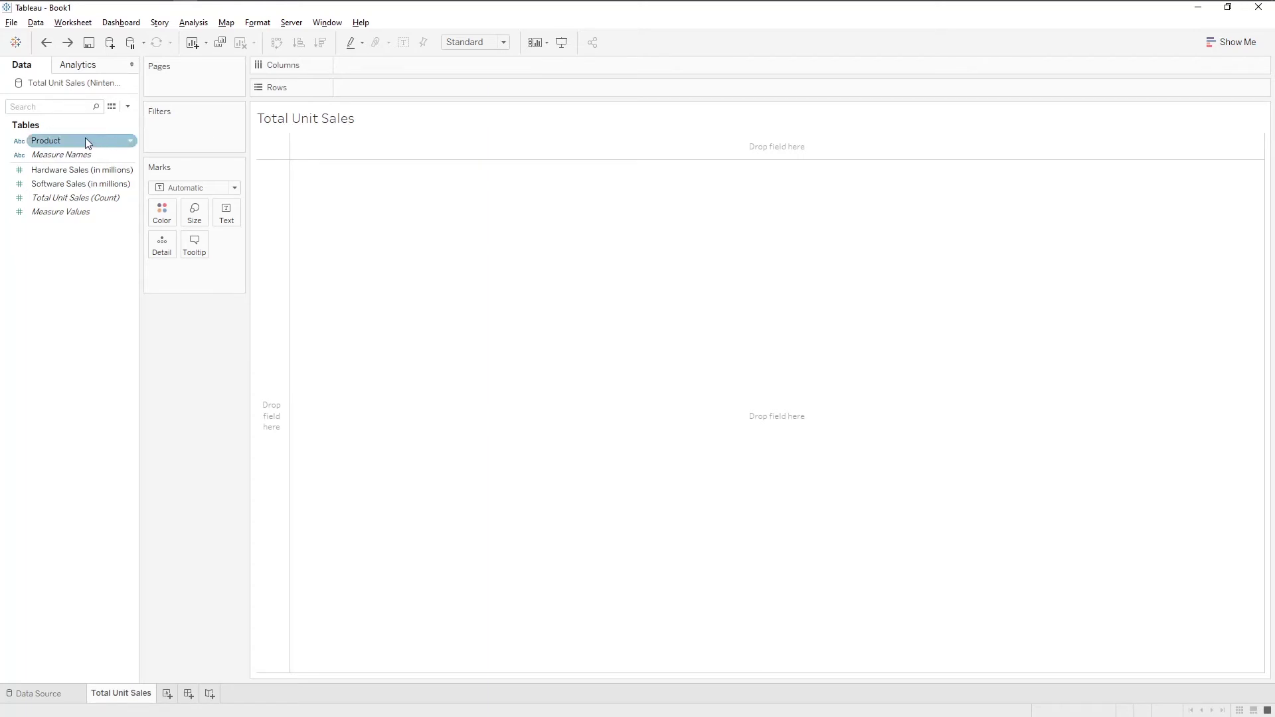
click(52, 143)
drag(53, 142, 384, 228)
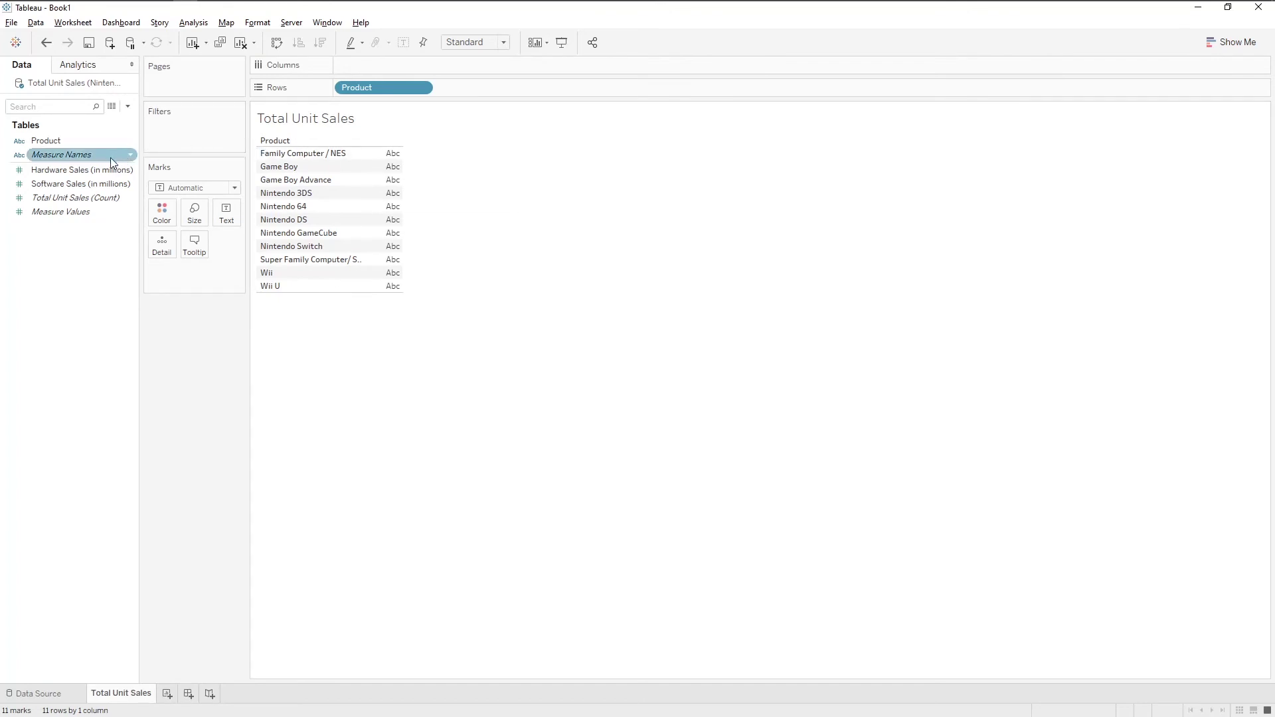
drag(101, 179, 396, 171)
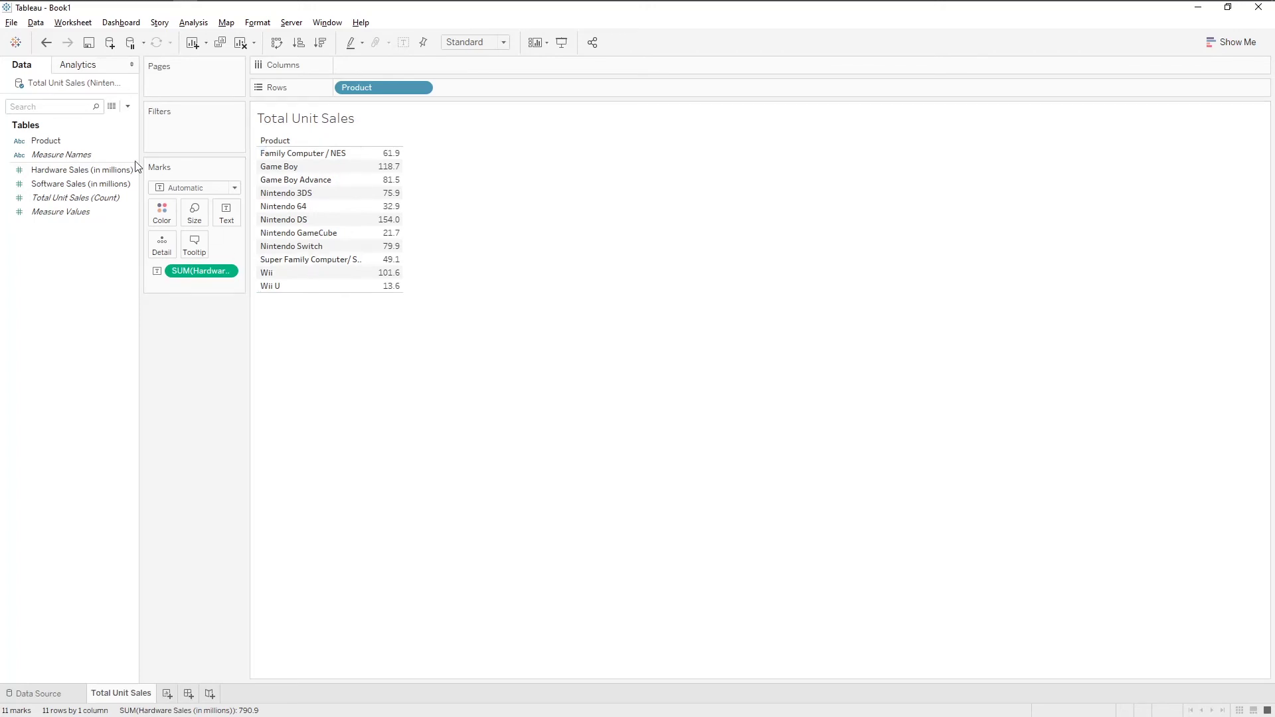
drag(41, 184, 401, 181)
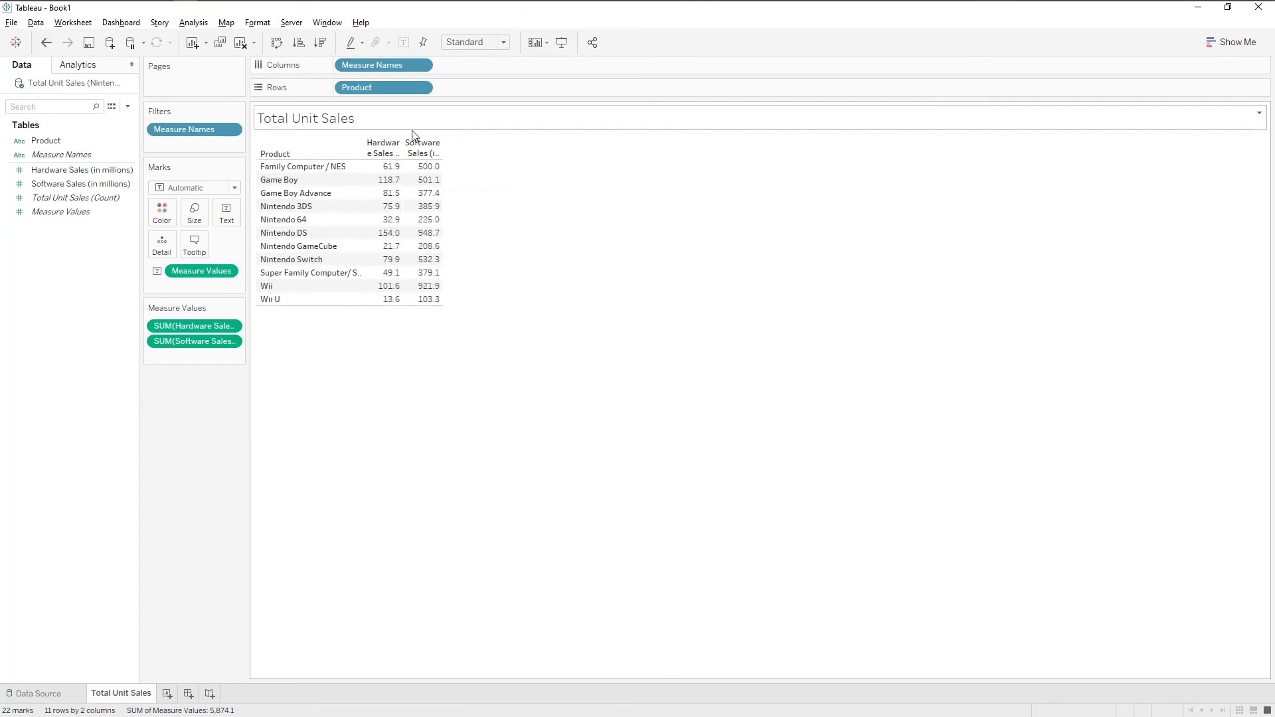
Widen the table's sales columns and sort the products by Hardware Sales, first descending and finally ascending.
mouse_move(407, 181)
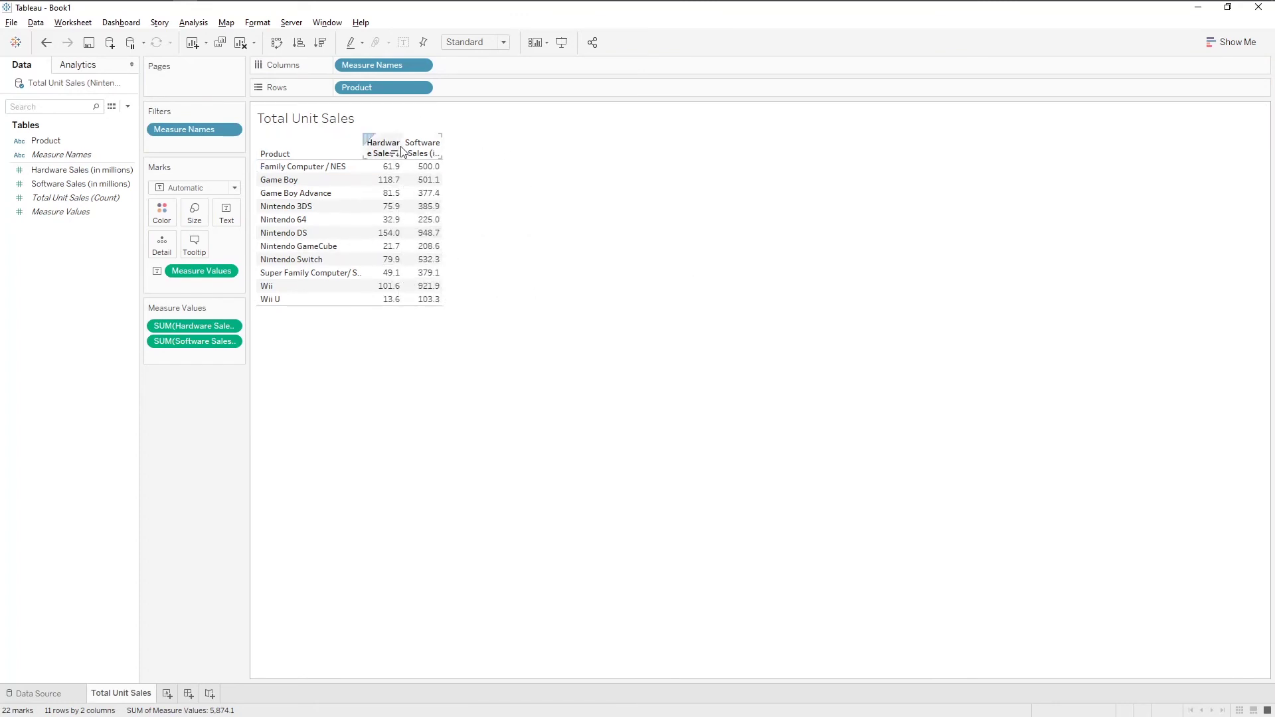
drag(402, 144, 486, 150)
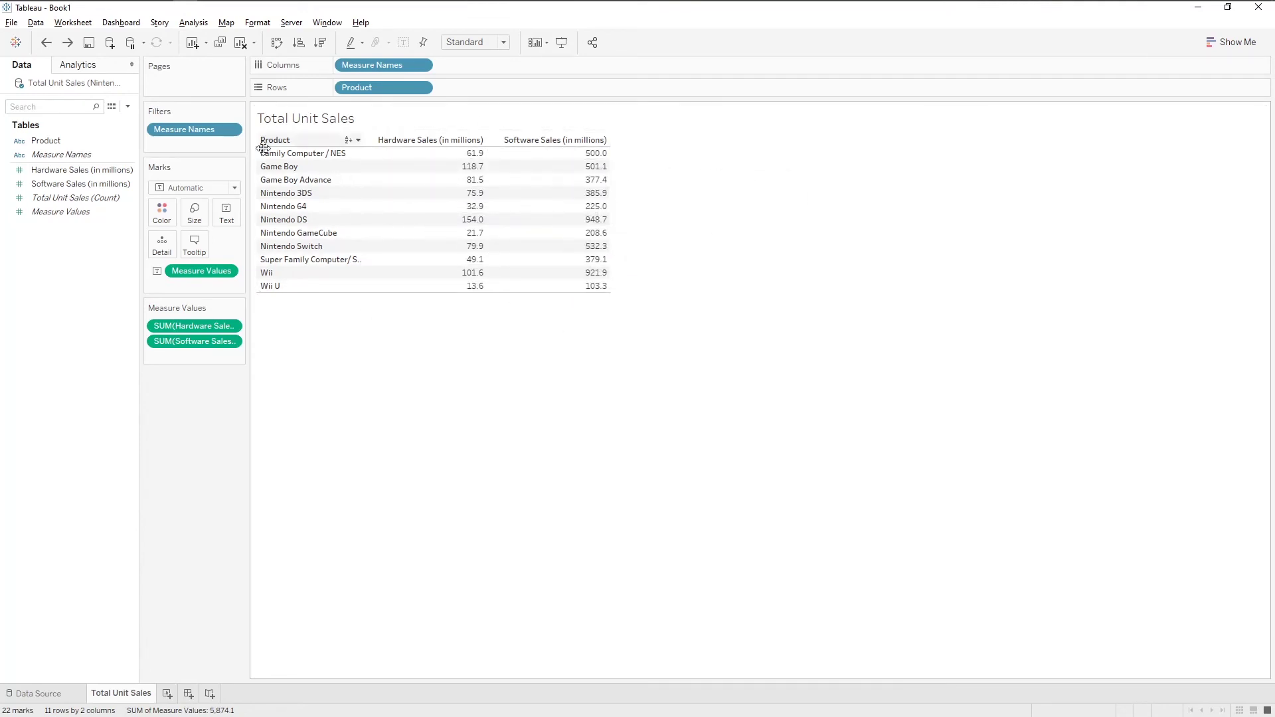
click(480, 141)
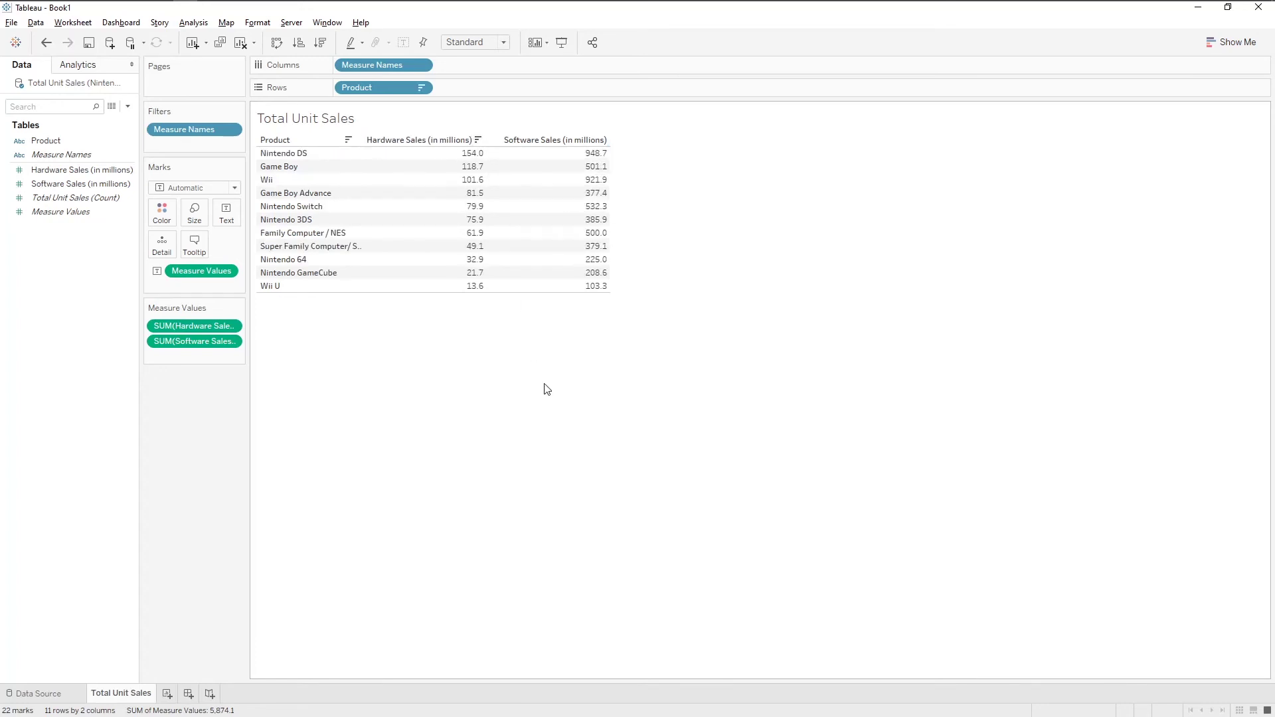
click(479, 141)
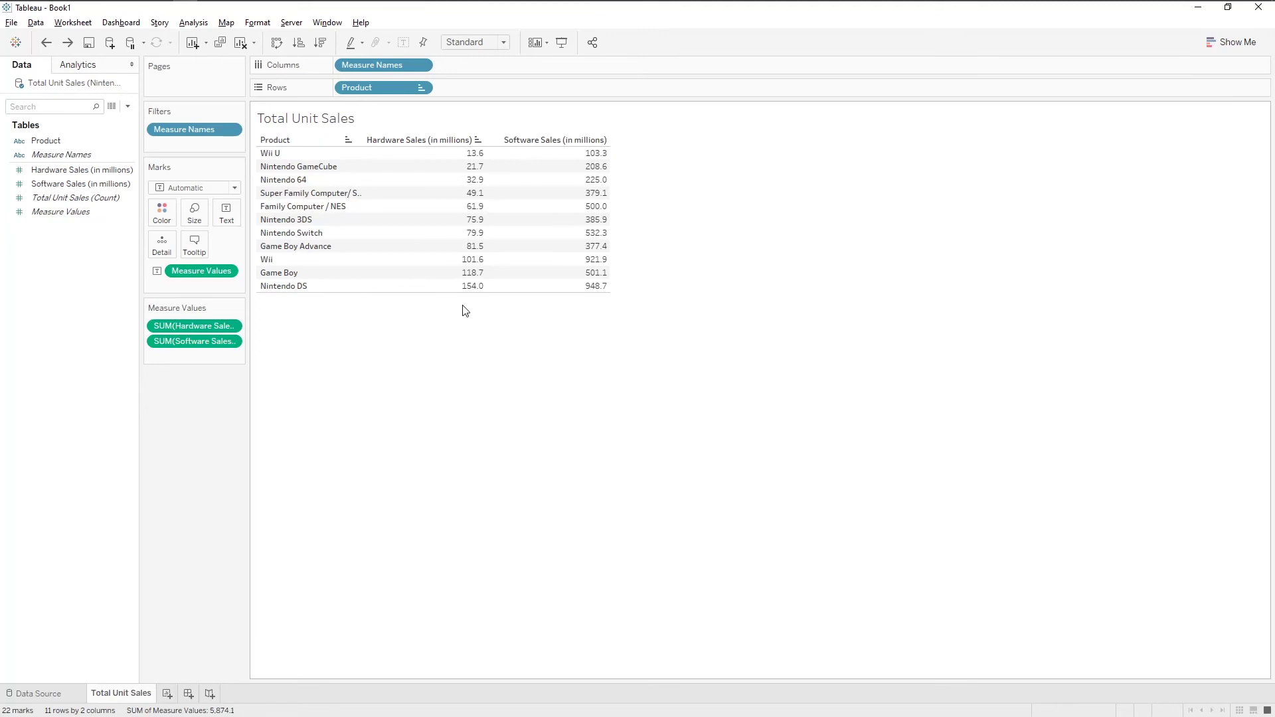
Try the Fit Width and Fit Height sizes for the table, and finally set the view to Entire View.
click(496, 44)
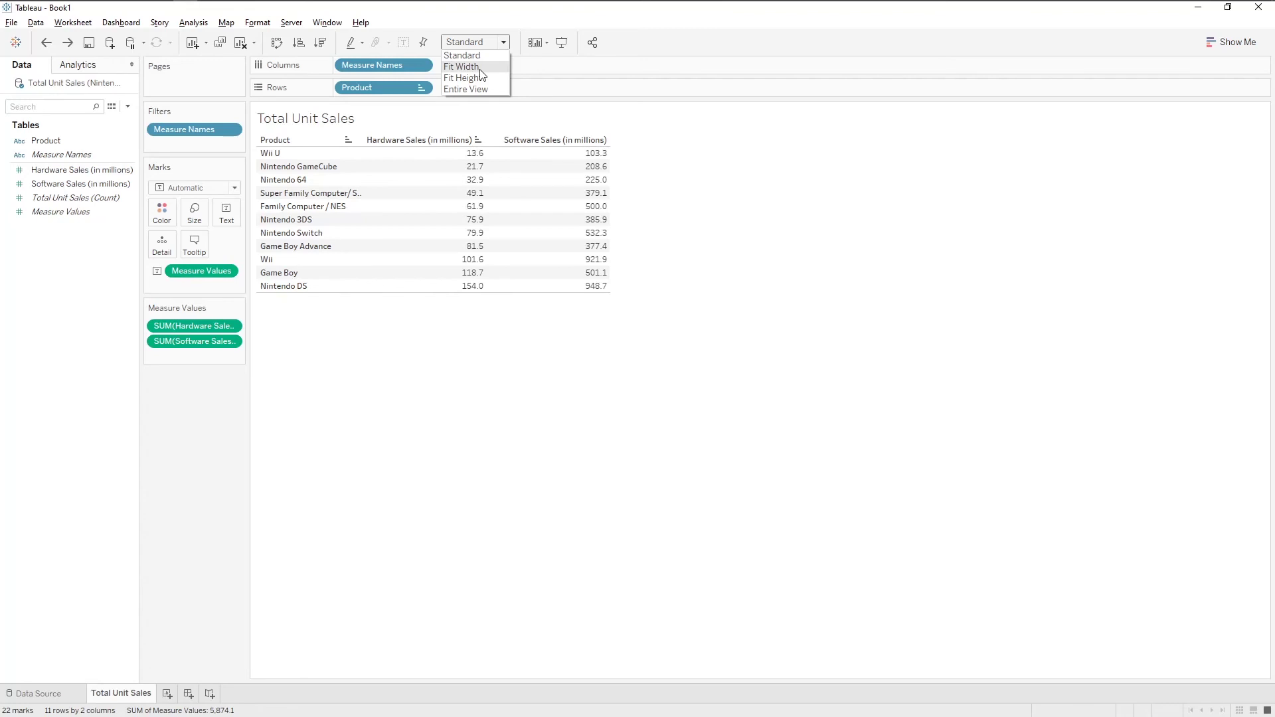
click(480, 67)
click(495, 43)
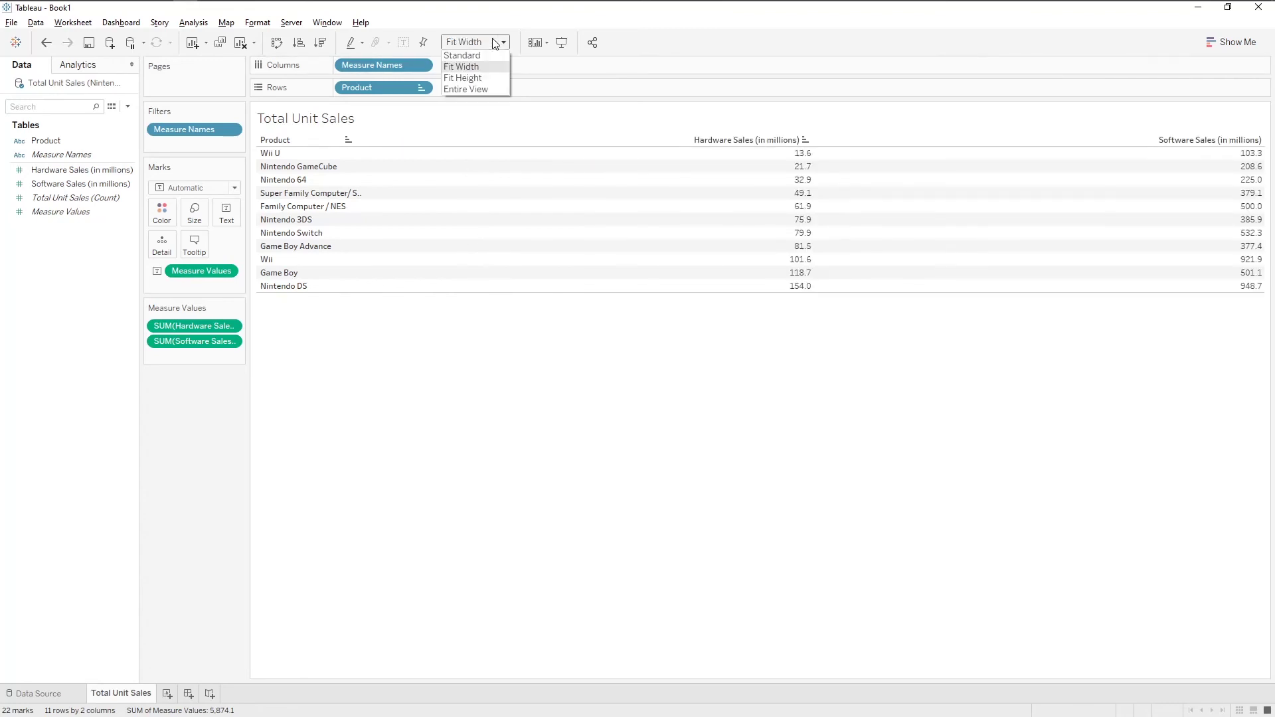
click(481, 77)
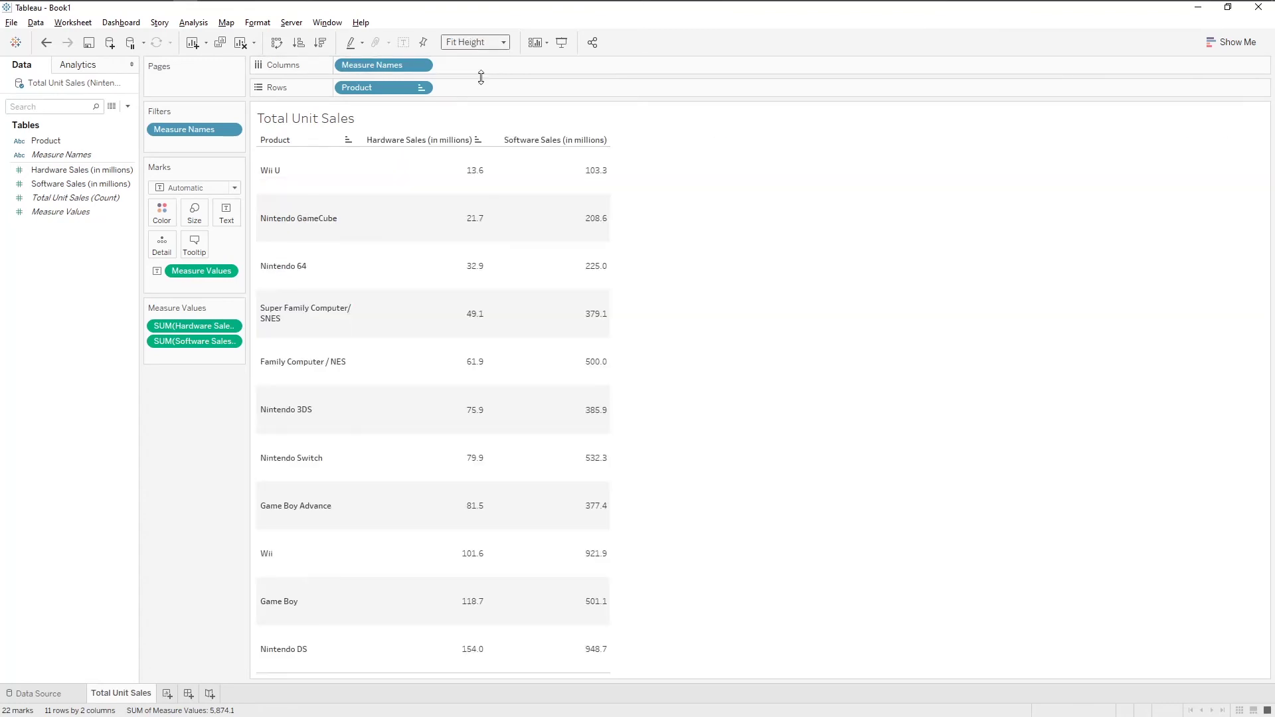
click(486, 42)
click(464, 89)
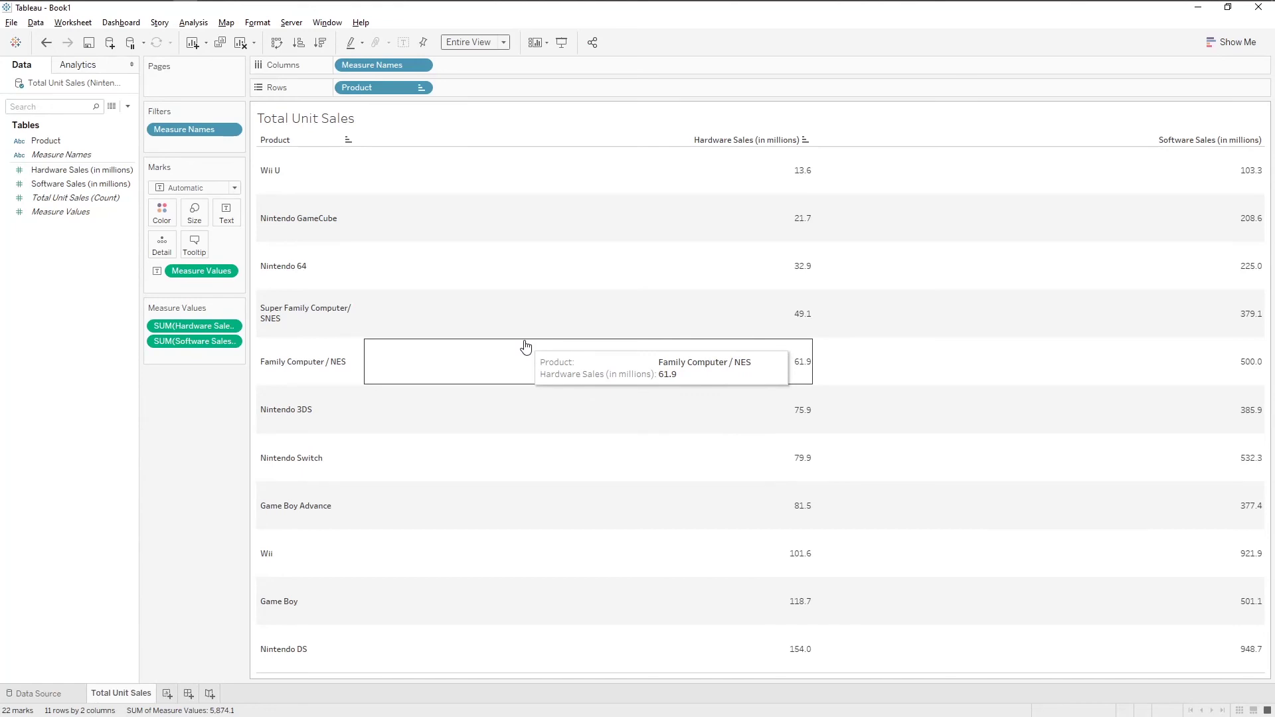
Start saving the workbook and display the available file types for it.
click(94, 44)
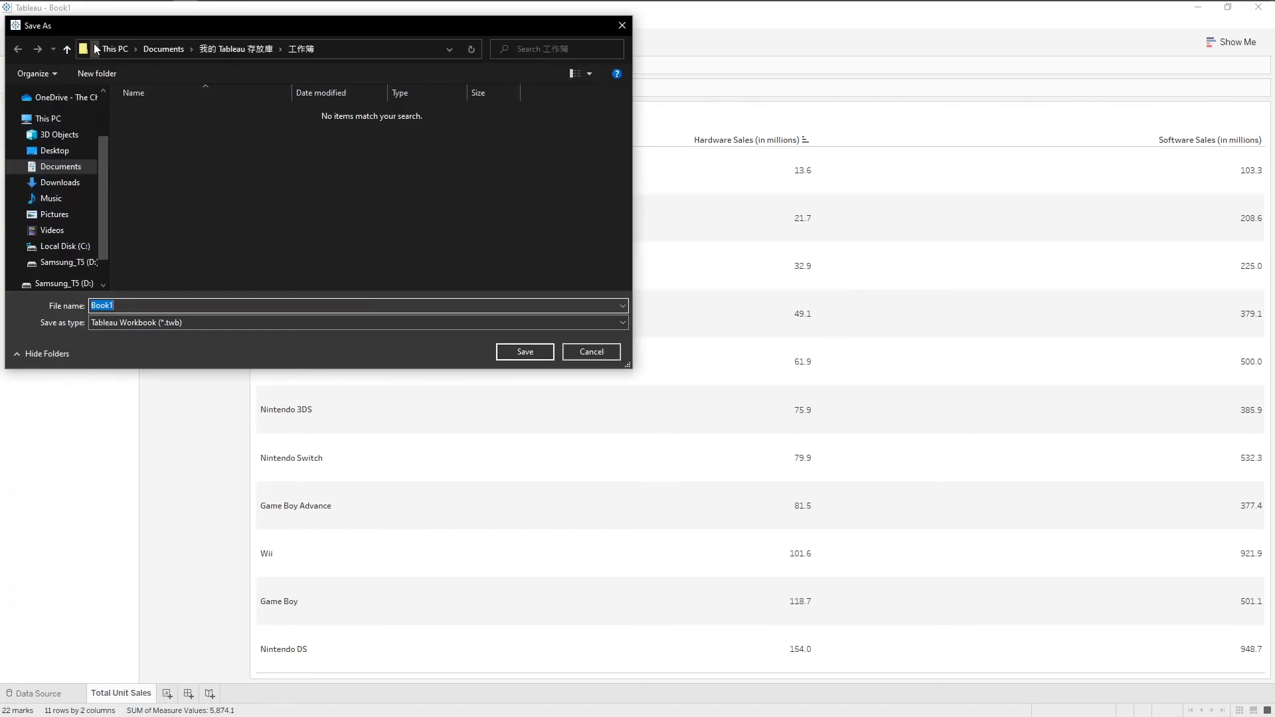
click(182, 328)
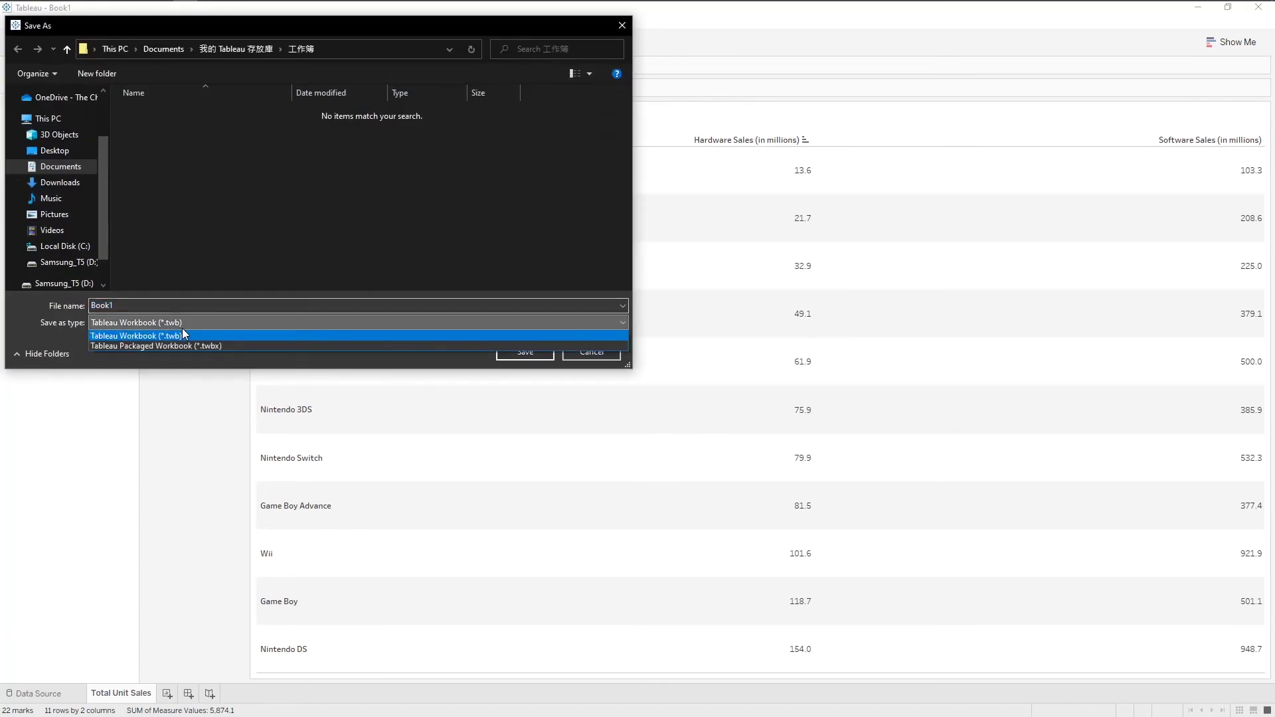